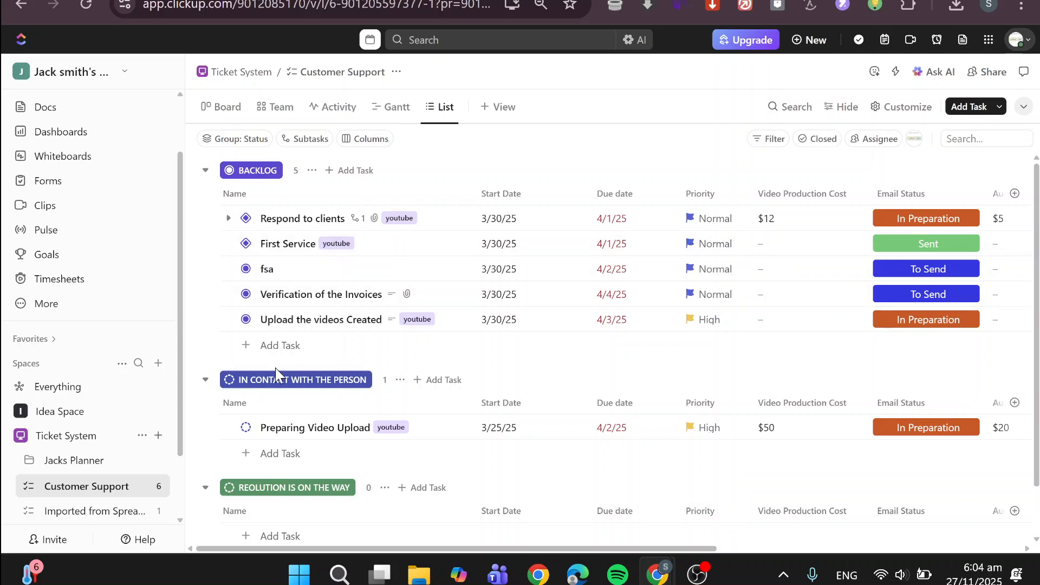
Open the workspace's Home page.
scroll(276, 369, "down", 2)
scroll(275, 369, "up", 2)
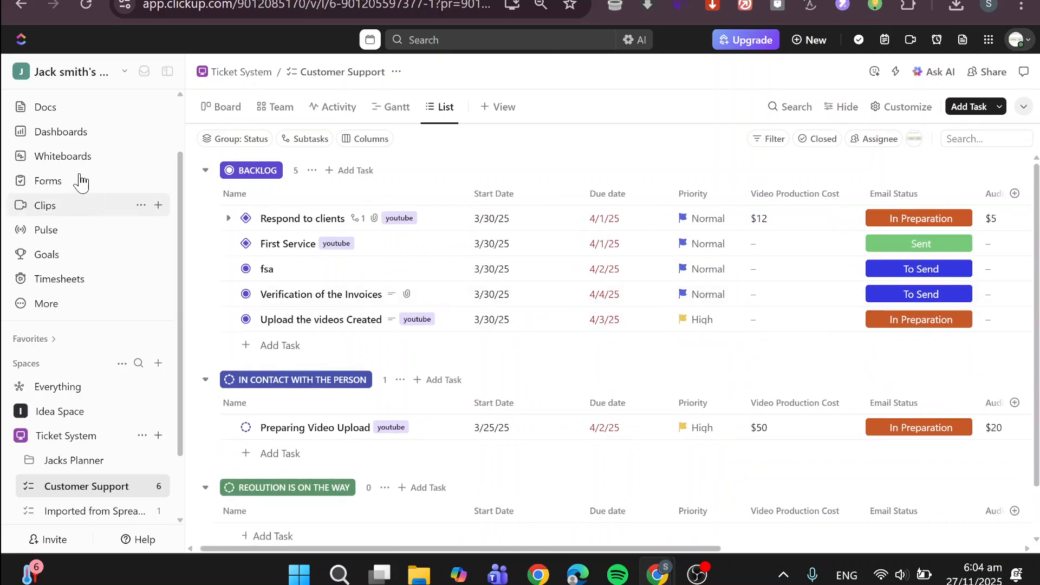
scroll(50, 143, "up", 2)
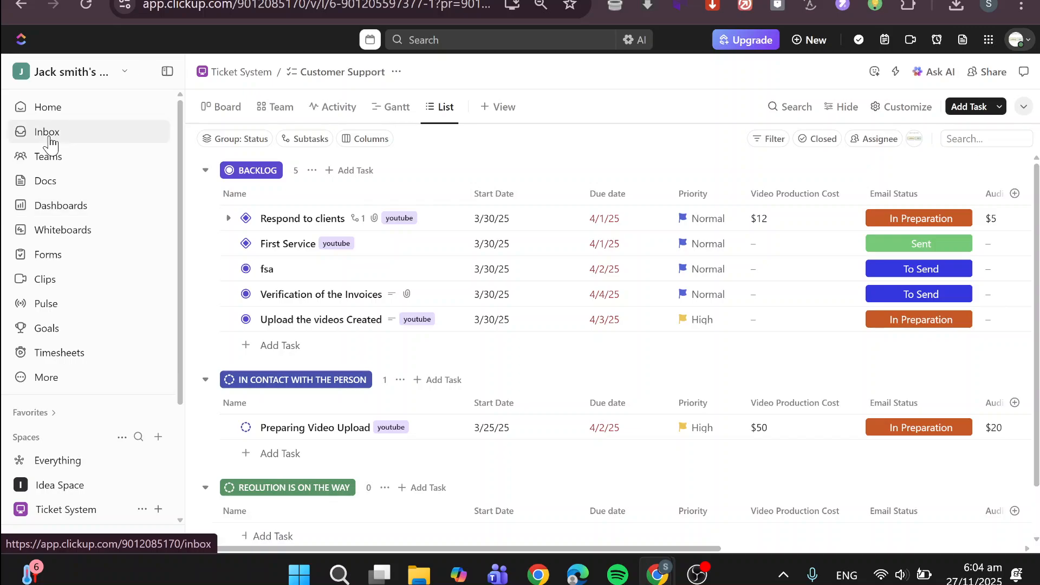
left_click(47, 113)
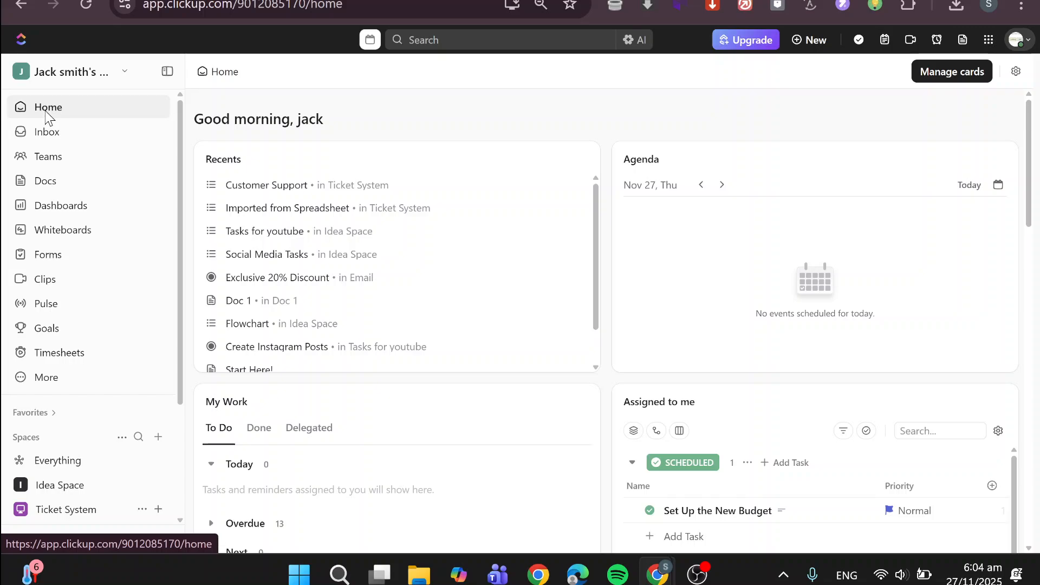
Open the Ticket System space and display its Customer Support list.
scroll(70, 277, "down", 3)
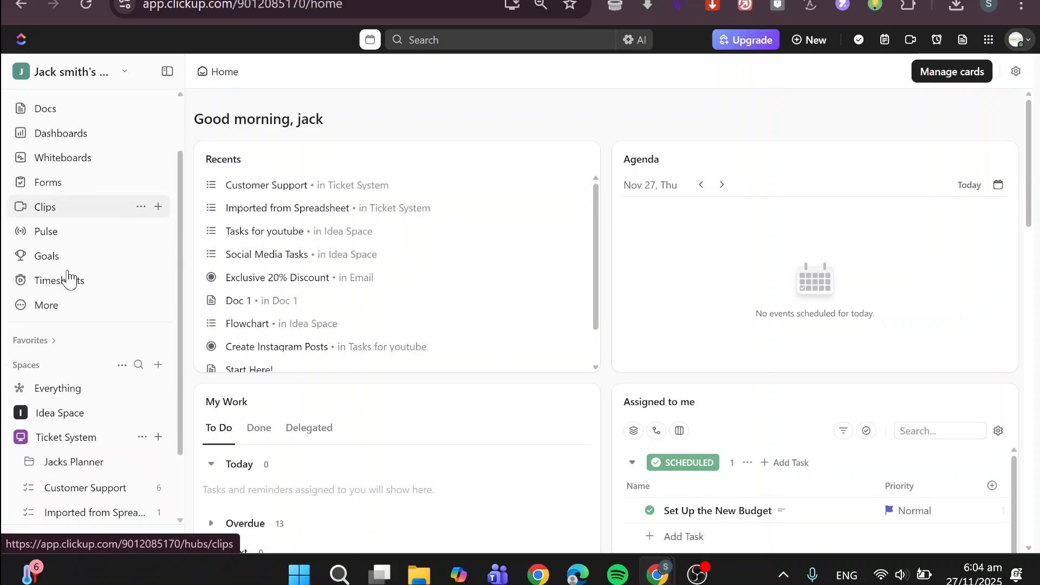
scroll(70, 277, "down", 1)
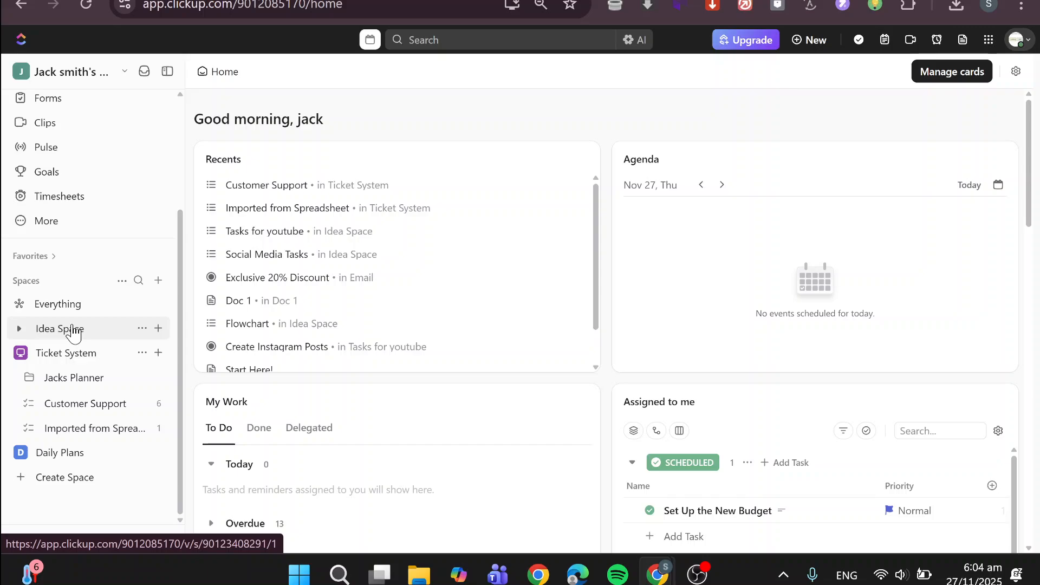
left_click(63, 361)
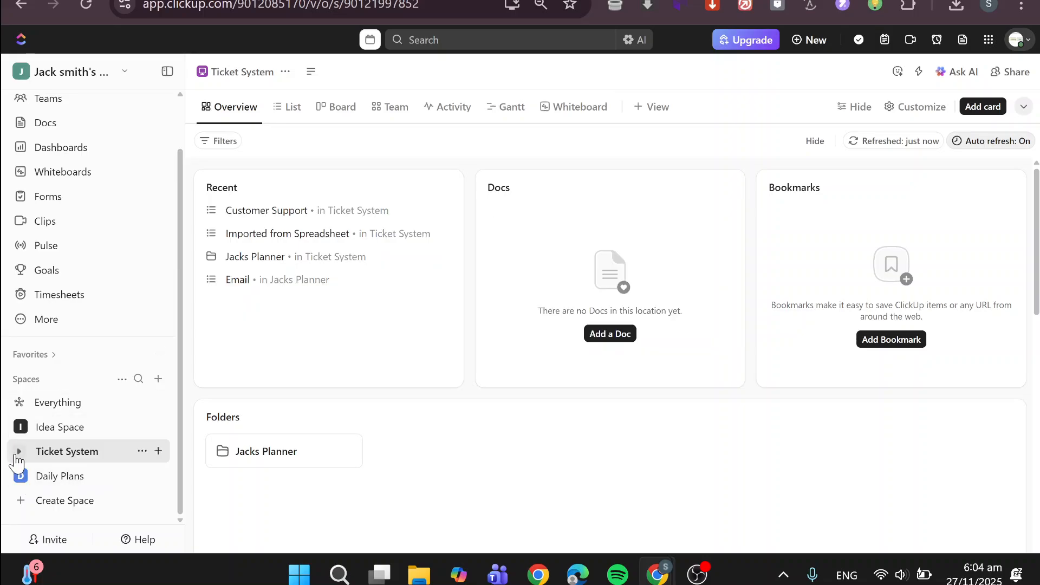
left_click(17, 455)
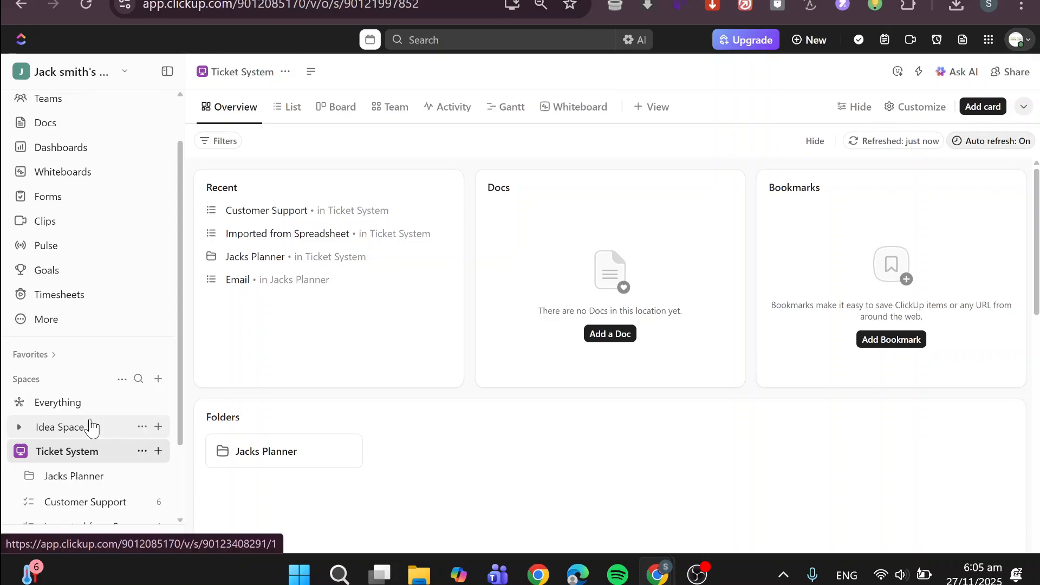
scroll(90, 428, "down", 2)
scroll(91, 428, "down", 1)
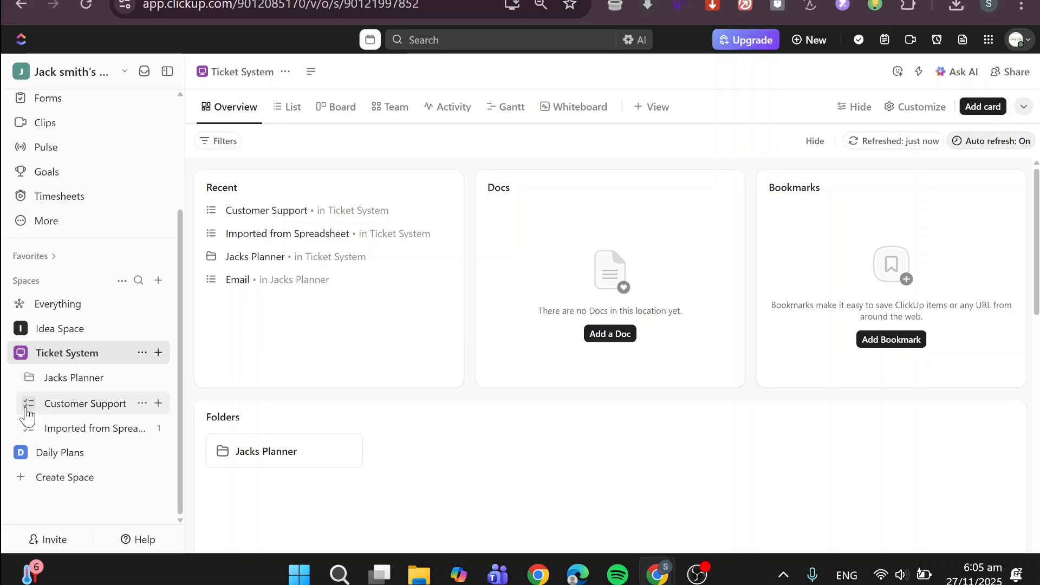
left_click(83, 412)
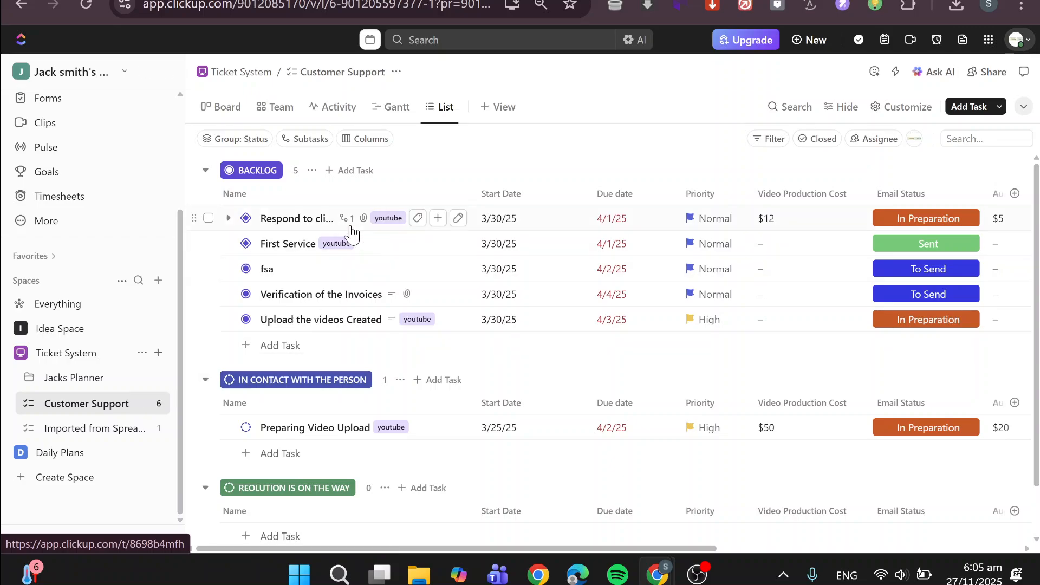
scroll(352, 232, "down", 2)
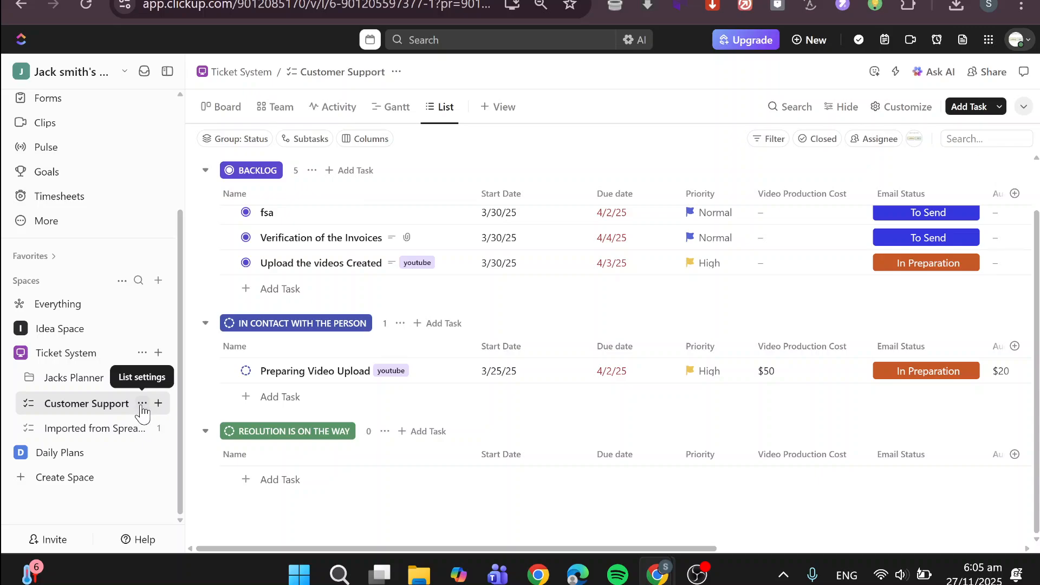
Open the Customer Support list's Email to List settings and enable skipping the modal and copying the email every time.
left_click(143, 405)
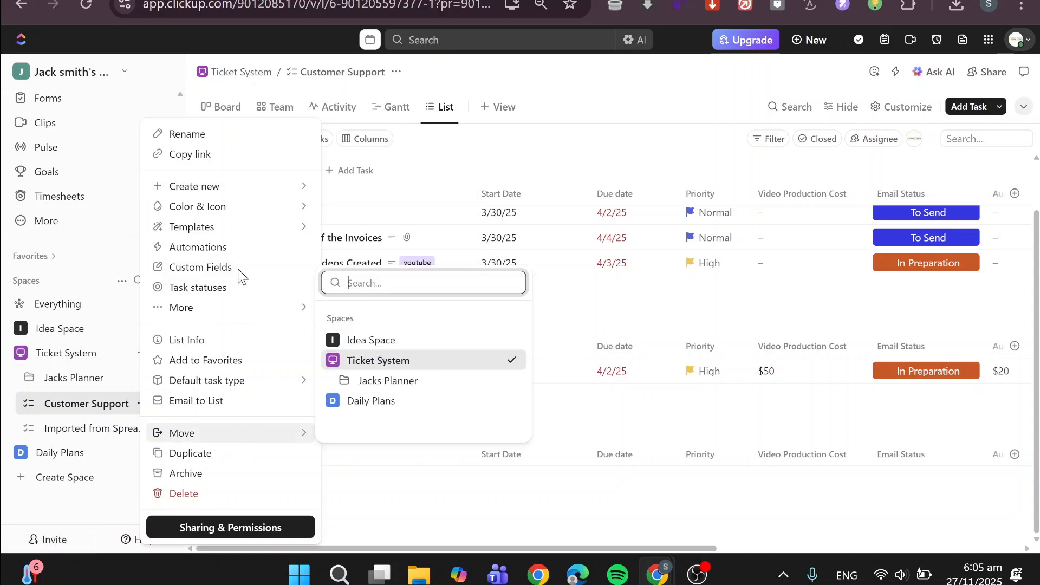
left_click(222, 404)
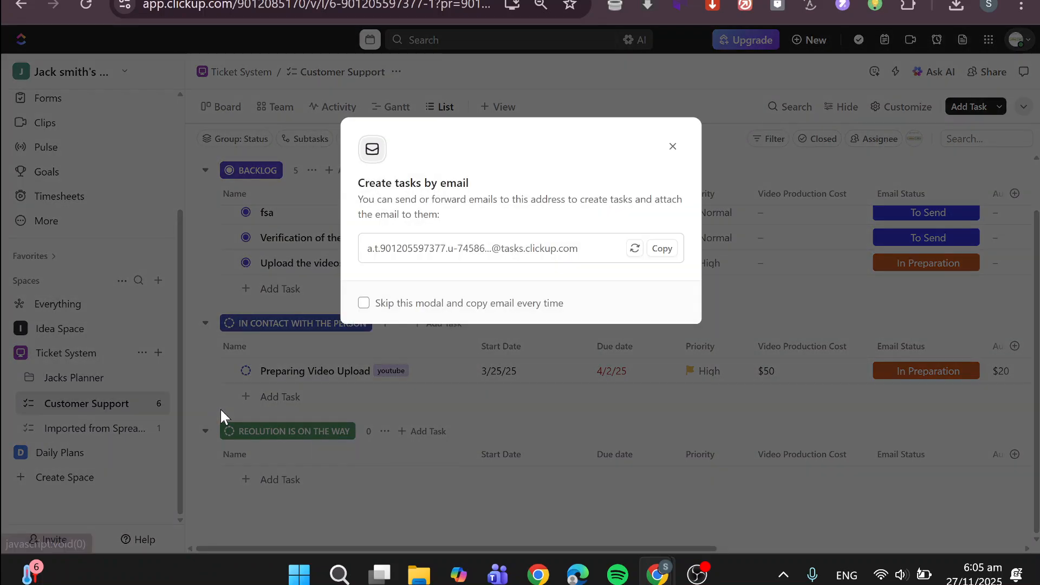
left_click(377, 308)
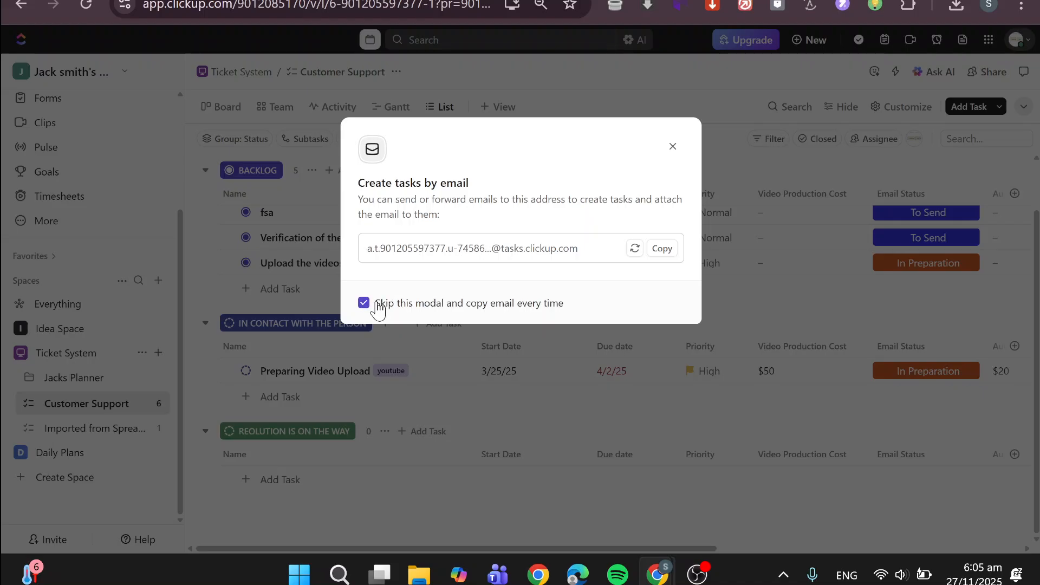
left_click(397, 249)
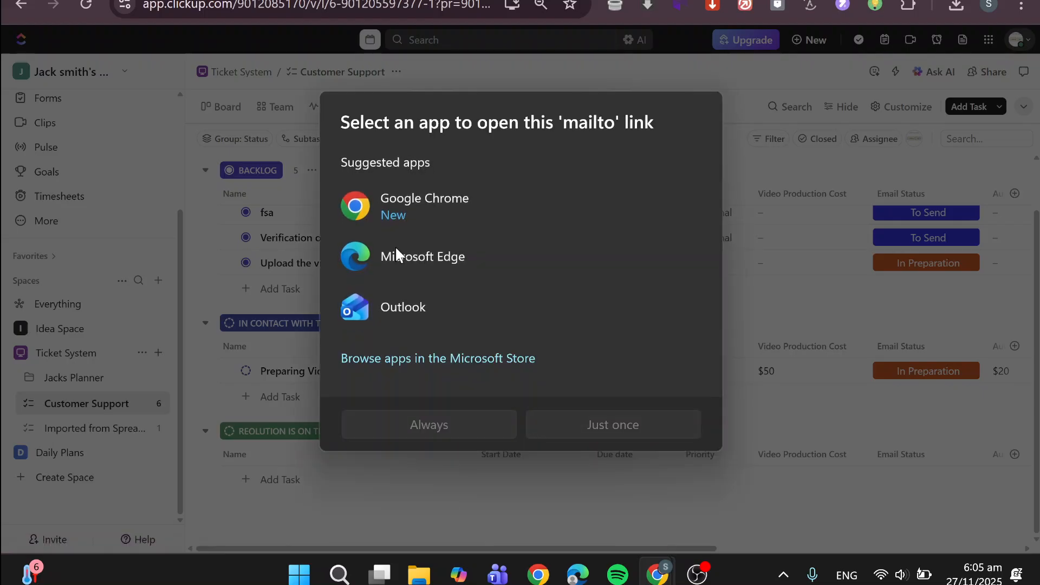
left_click(767, 370)
left_click(768, 370)
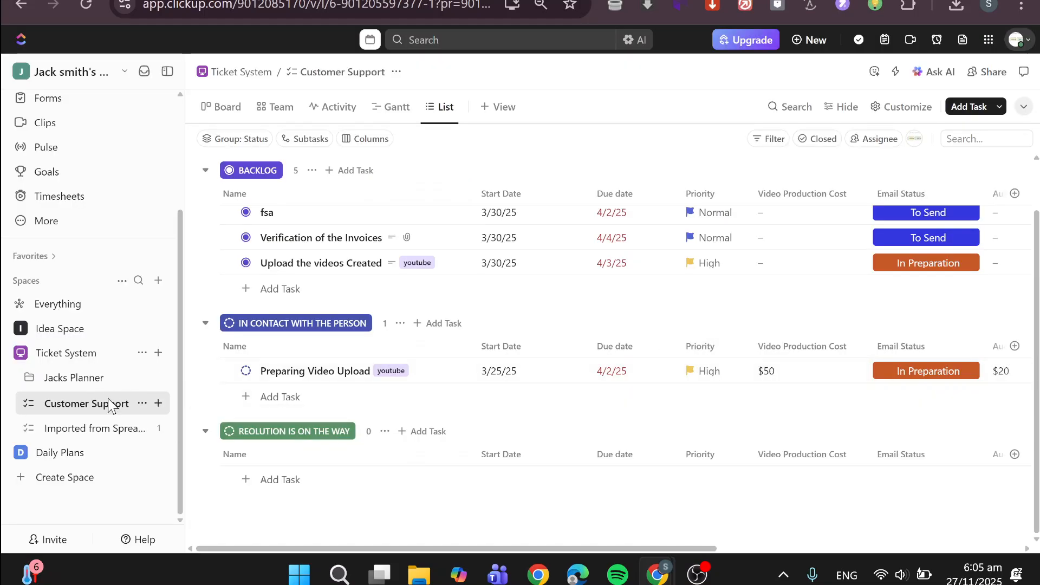
Copy the Customer Support list's task-creation email address, and turn off skipping the modal in its settings.
left_click(142, 404)
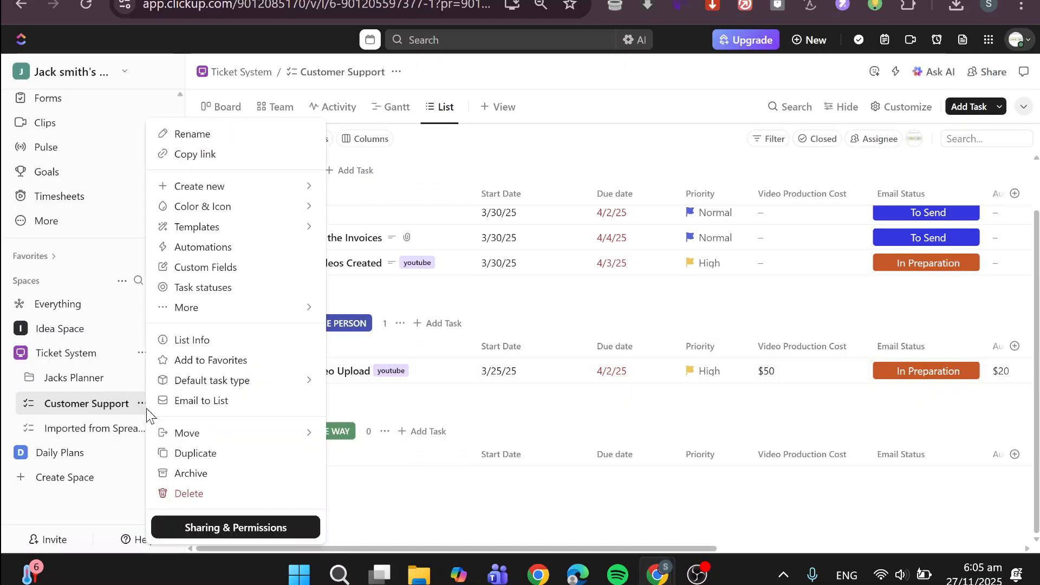
left_click(194, 412)
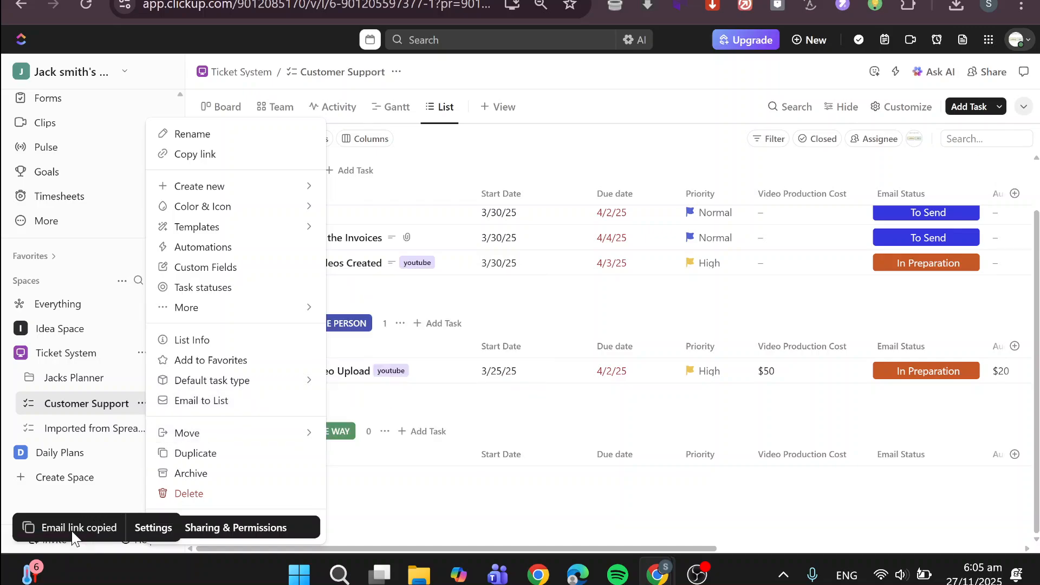
left_click(142, 524)
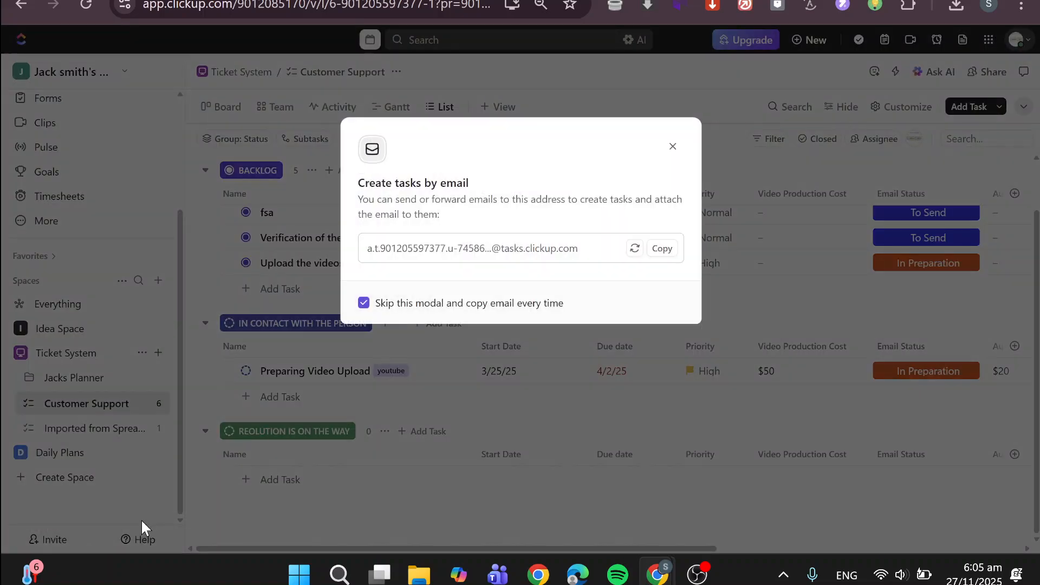
left_click(399, 304)
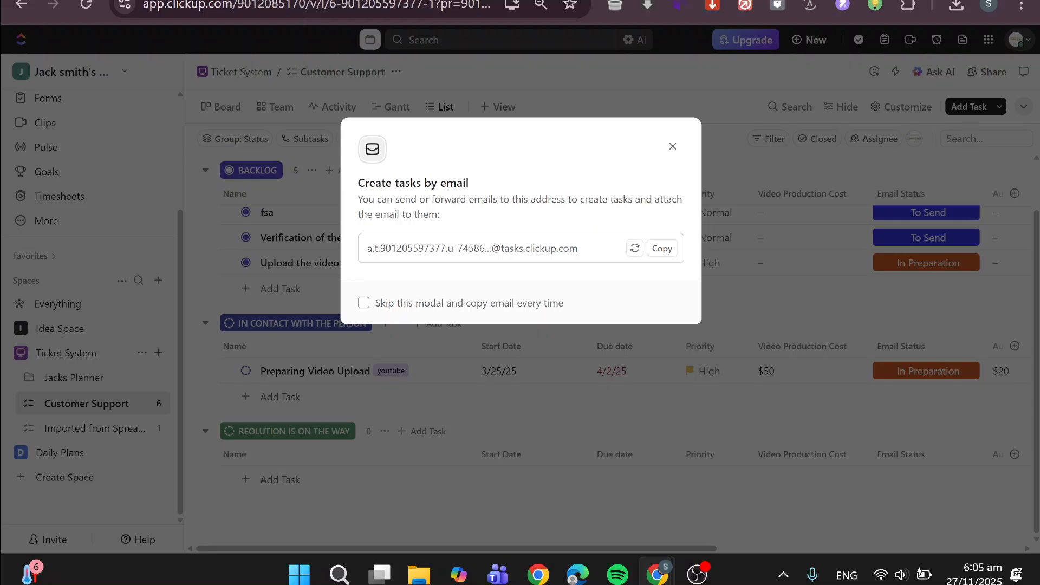
Switch to Gmail and start a new message addressed to the copied ClickUp list email.
left_click(233, 1)
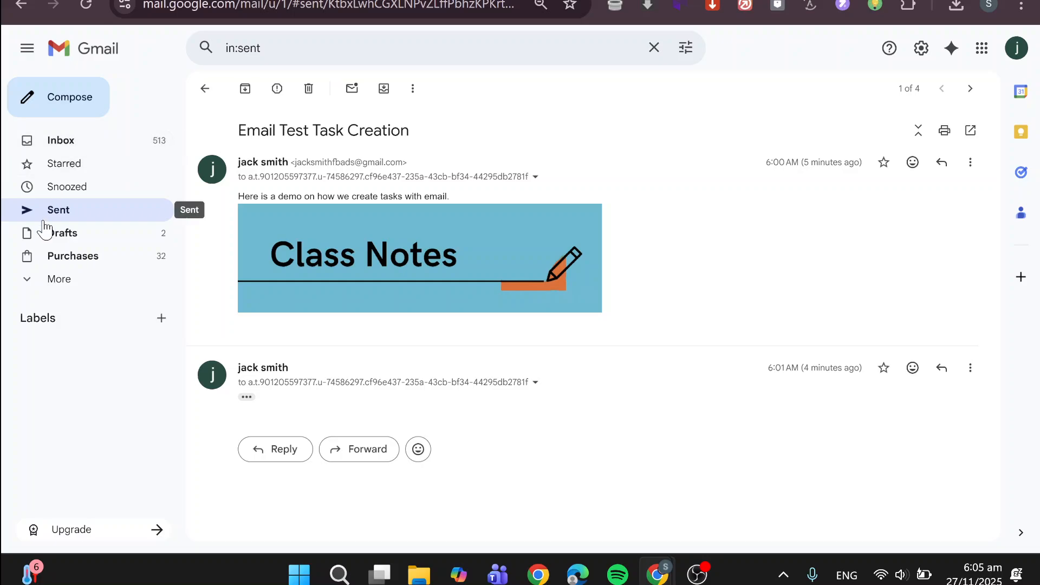
left_click(61, 148)
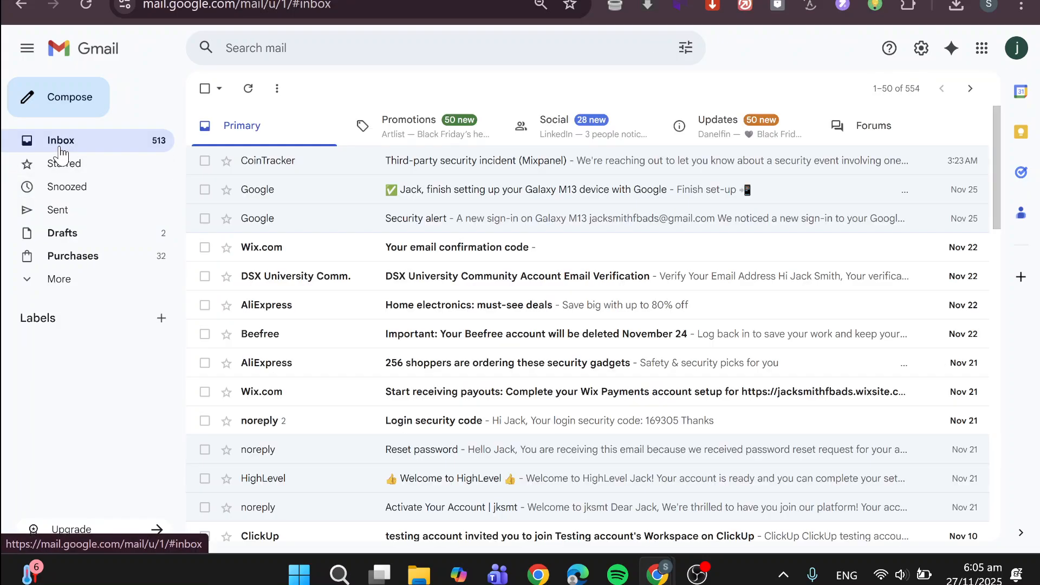
left_click(54, 106)
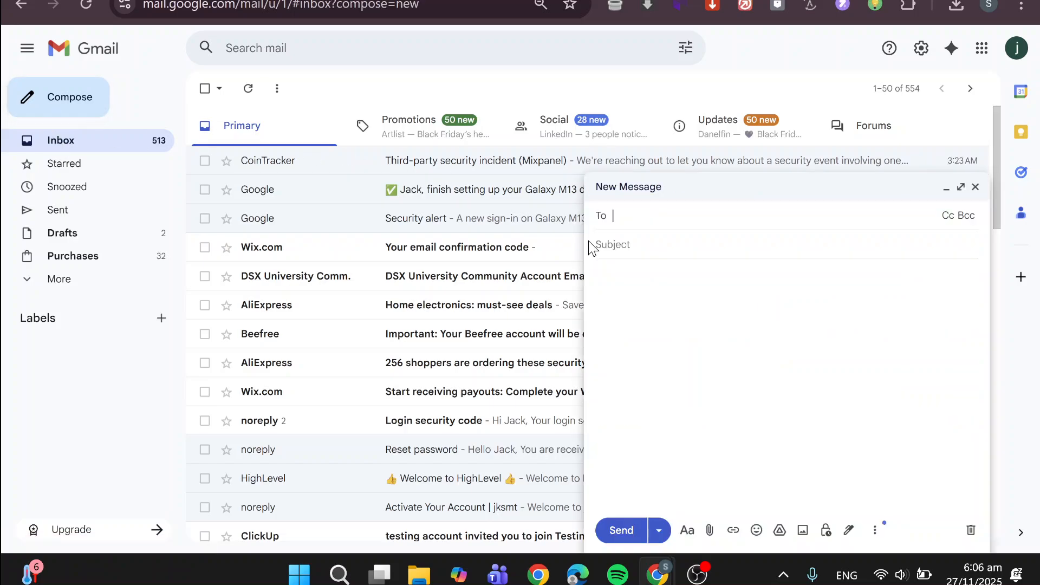
key("ctrl+v")
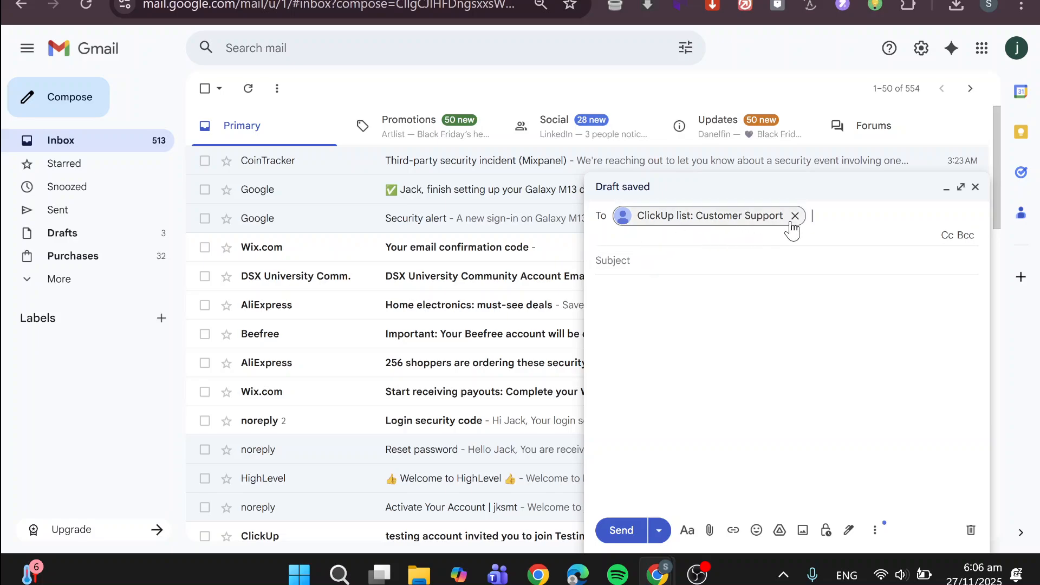
mouse_move(672, 224)
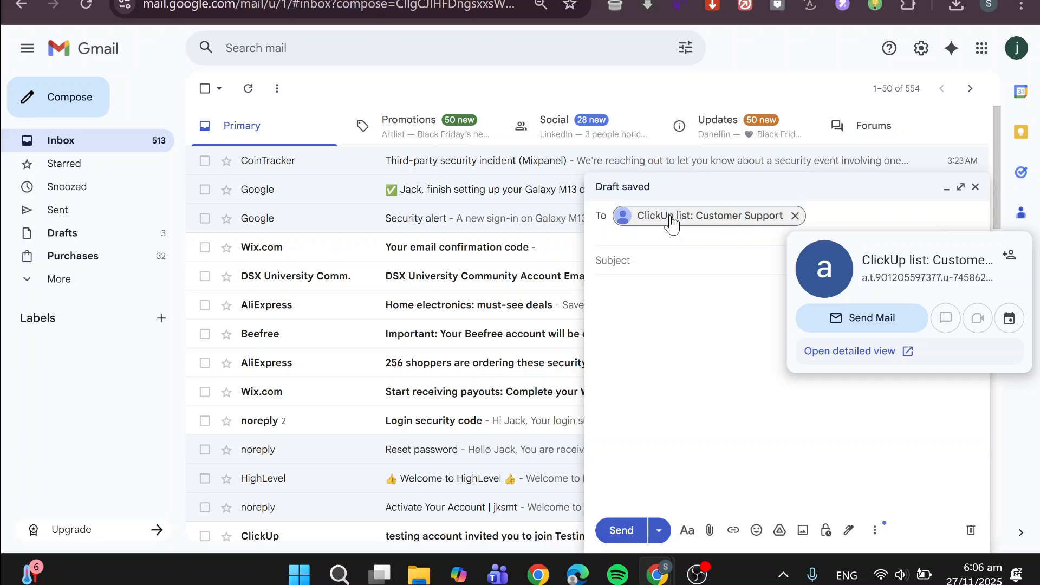
Set the message subject to "Demo Email Task".
left_click(664, 269)
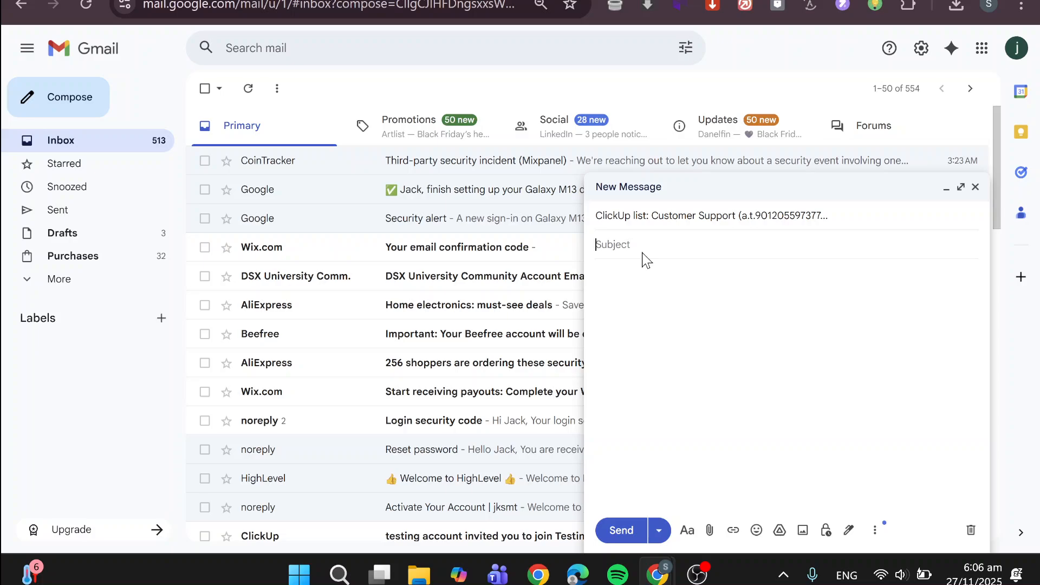
type("Demo Email Task")
key("Tab")
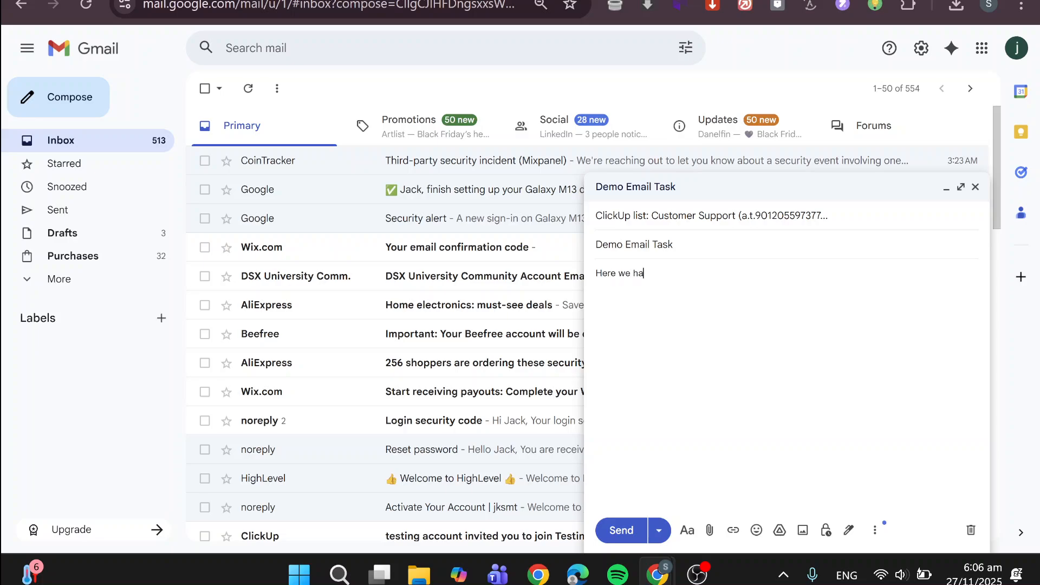
Write the message body "Here we have our first Email To Task try ." and send the email.
type("ve our first Email To Ta")
type("sk ")
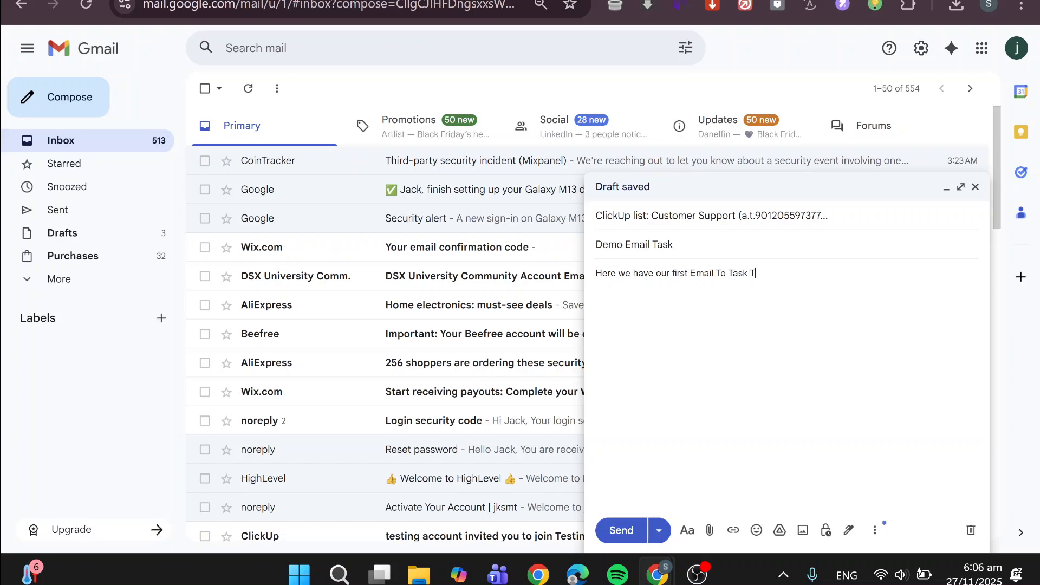
type("try .")
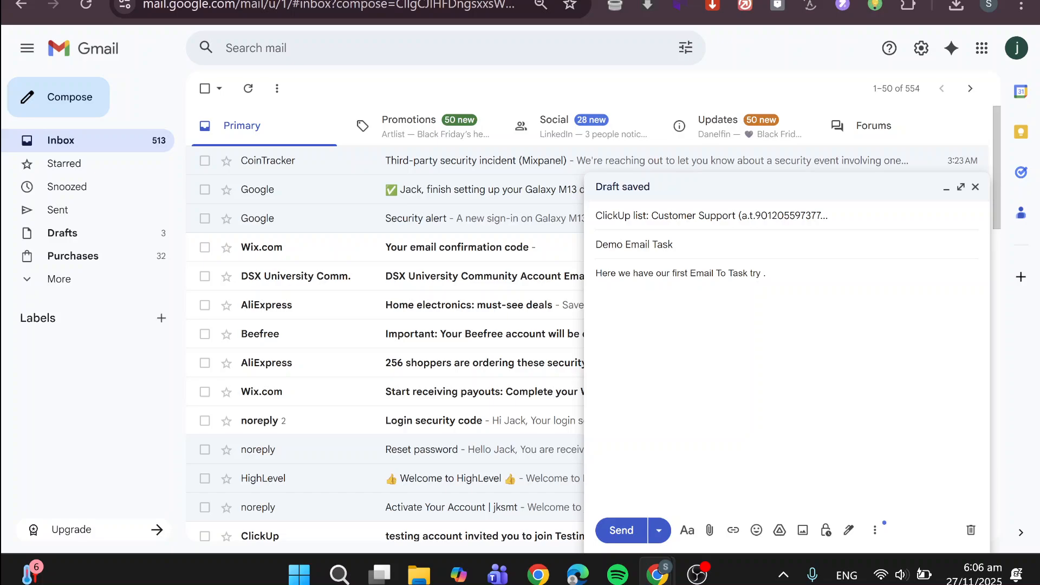
left_click(621, 531)
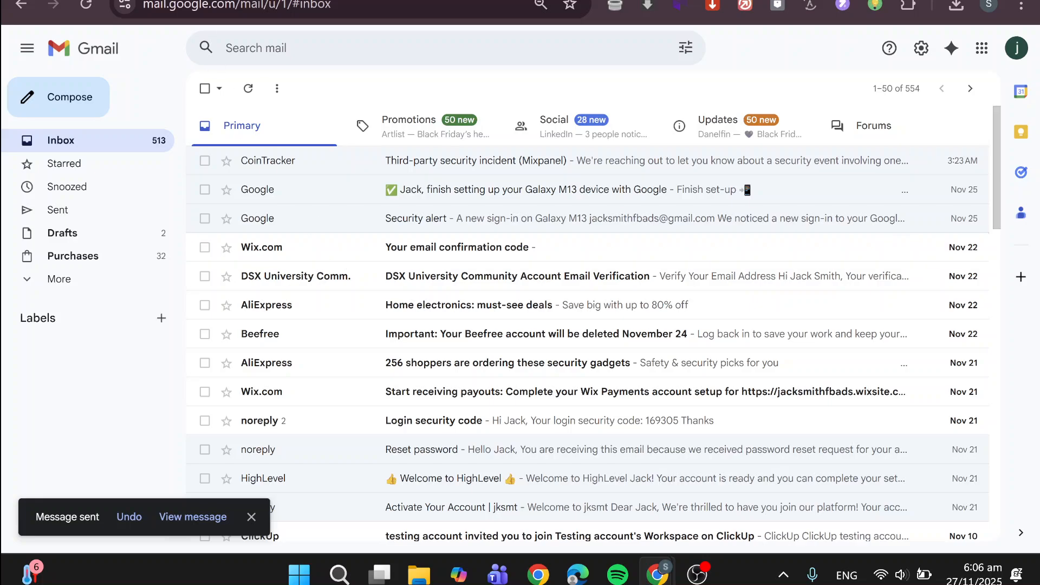
Switch back to ClickUp, dismiss the Create tasks by email dialog and reload the Customer Support list.
left_click(325, 1)
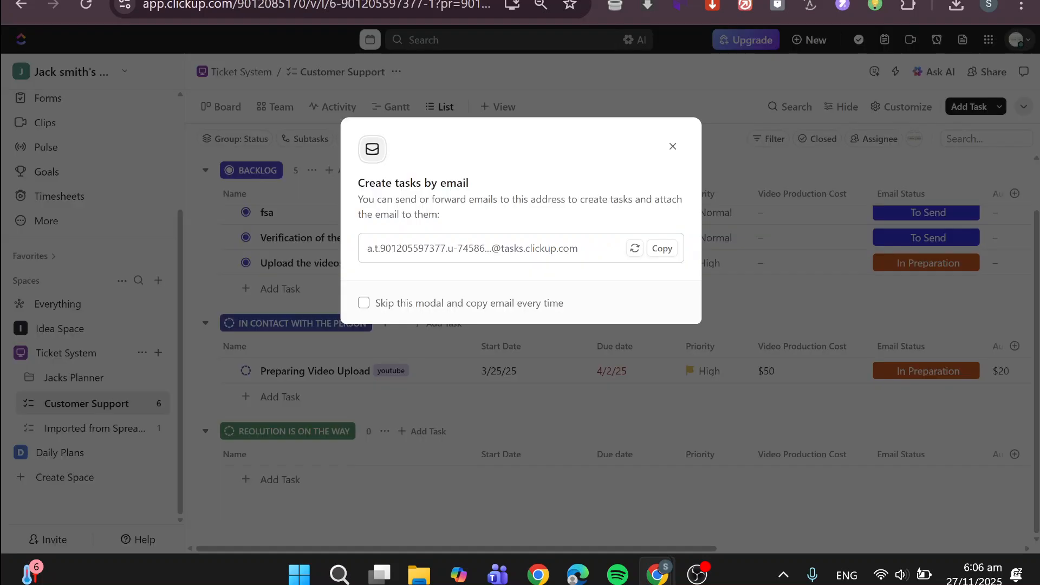
left_click(673, 146)
scroll(529, 314, "up", 1)
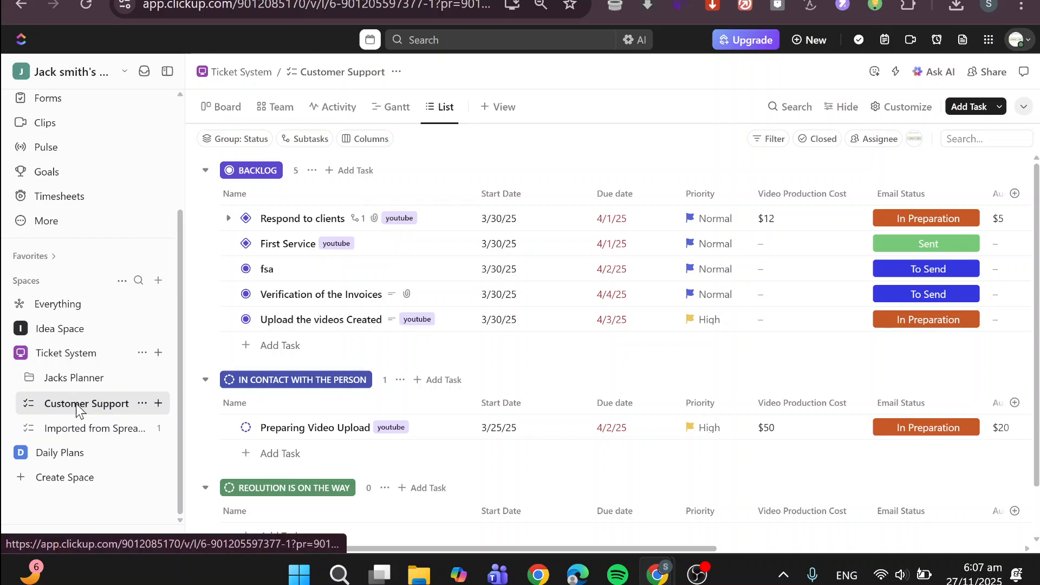
left_click(87, 6)
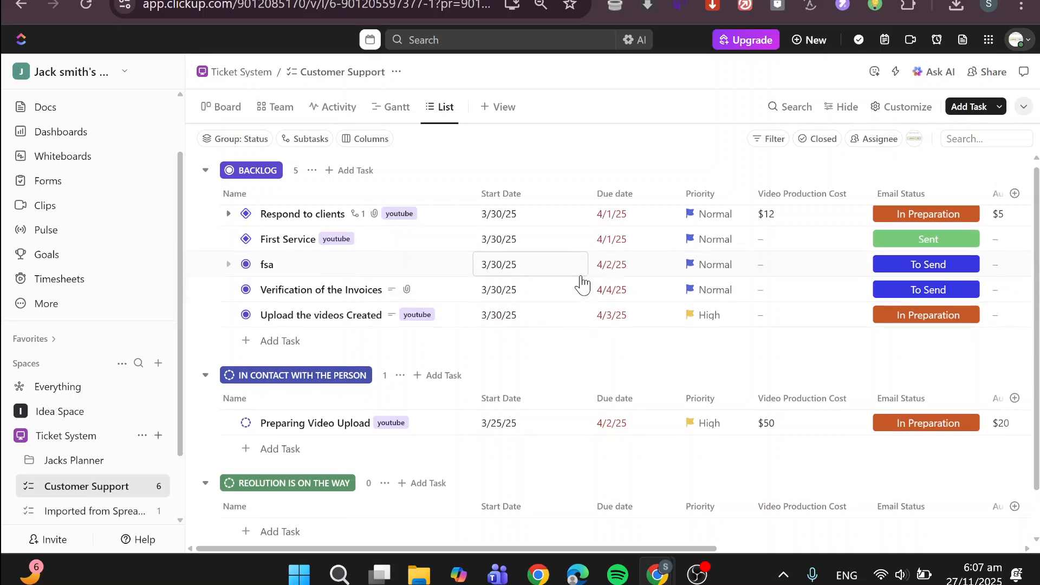
Look through the Customer Support list's status groups and its cost, budget and date columns for the emailed task.
scroll(581, 281, "down", 1)
scroll(582, 282, "down", 1)
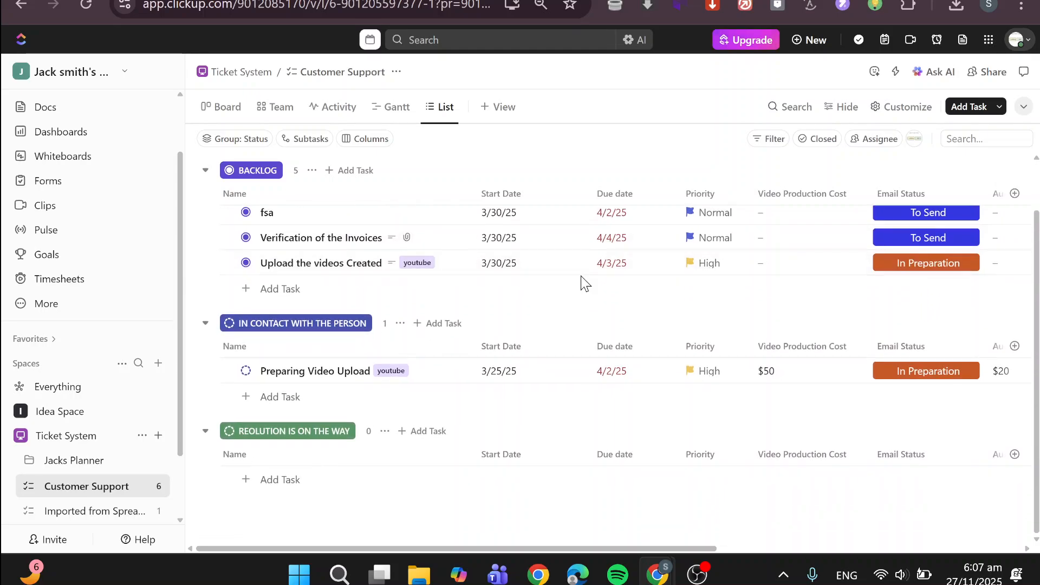
scroll(581, 281, "up", 2)
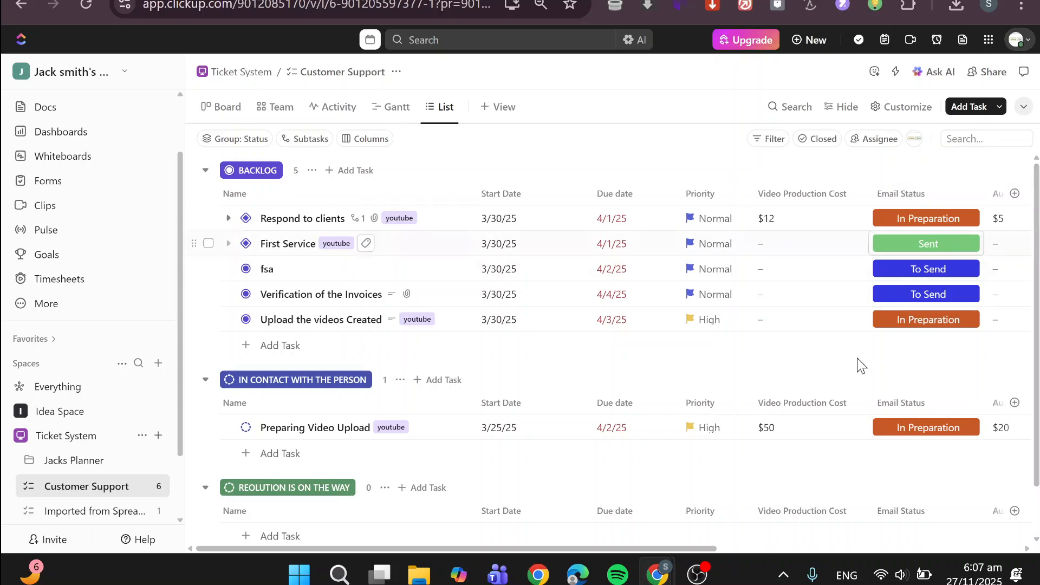
scroll(806, 449, "right", 3)
scroll(806, 449, "right", 6)
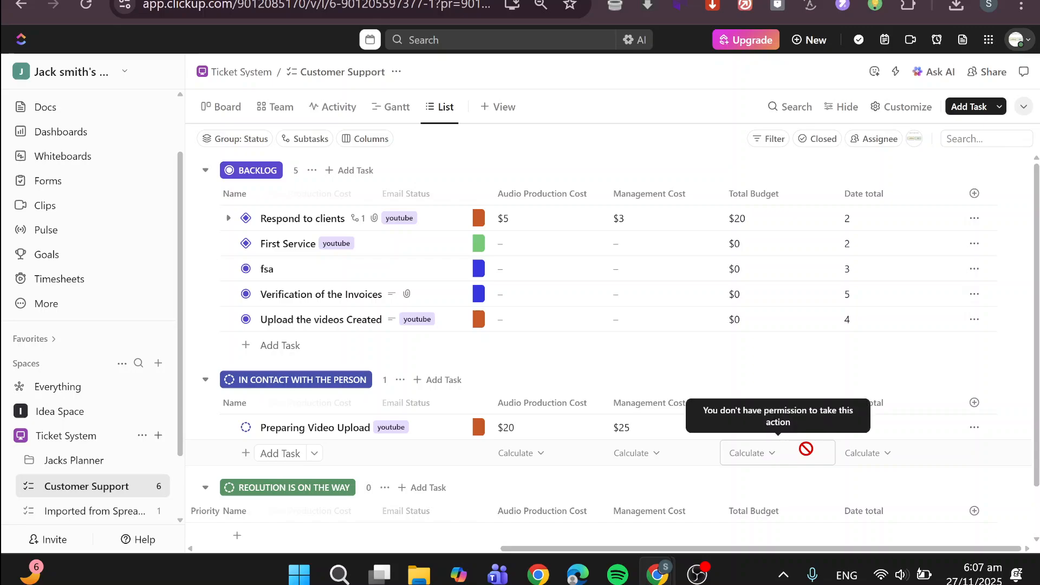
scroll(805, 449, "left", 10)
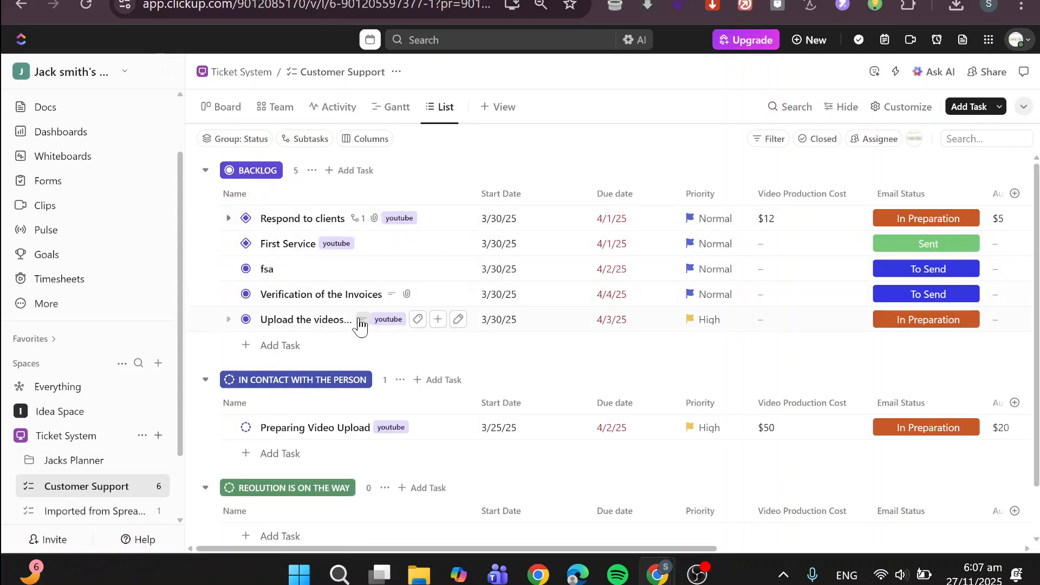
scroll(360, 320, "down", 1)
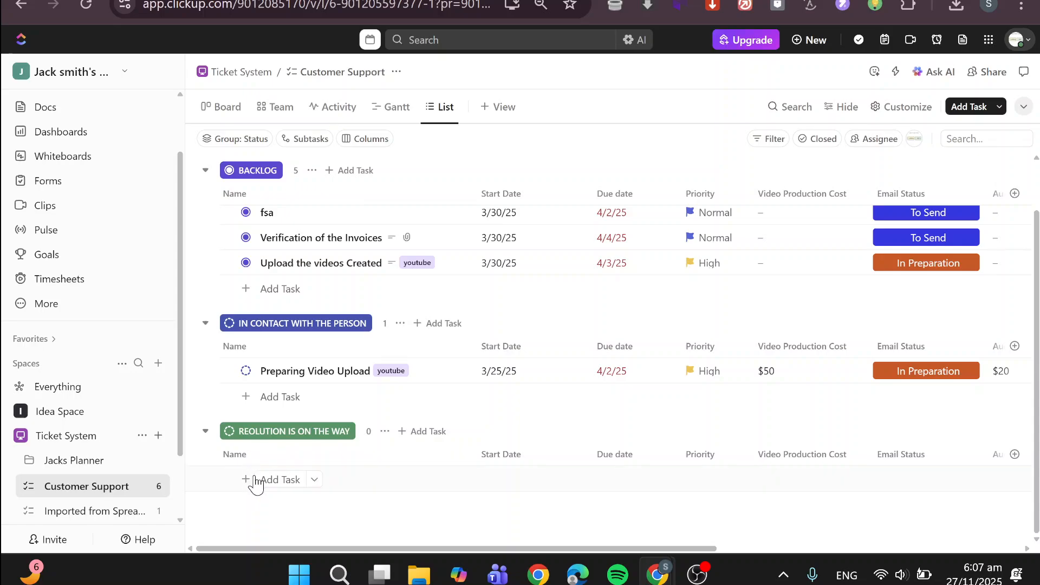
left_click(257, 481)
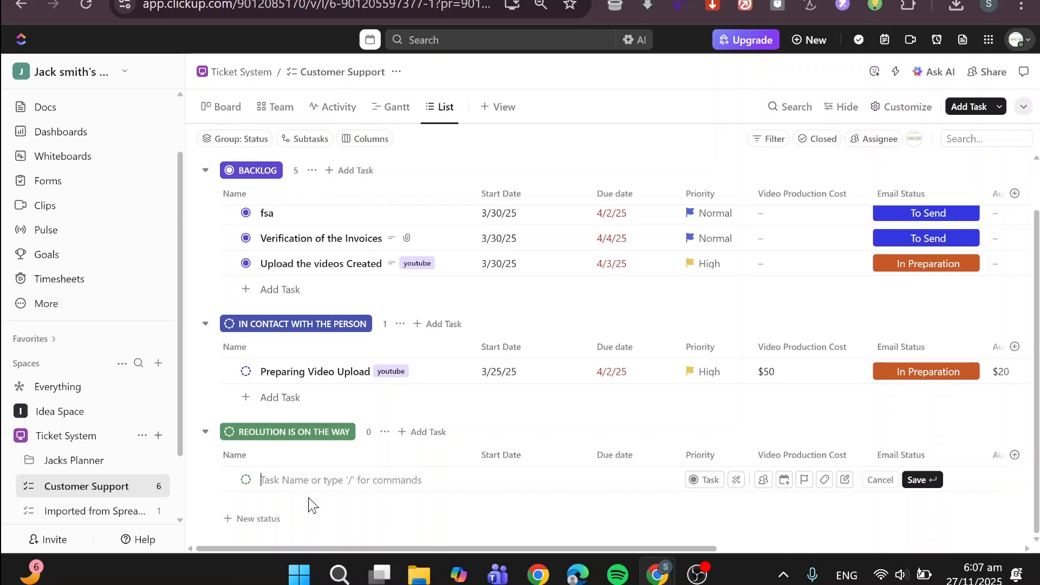
left_click(408, 525)
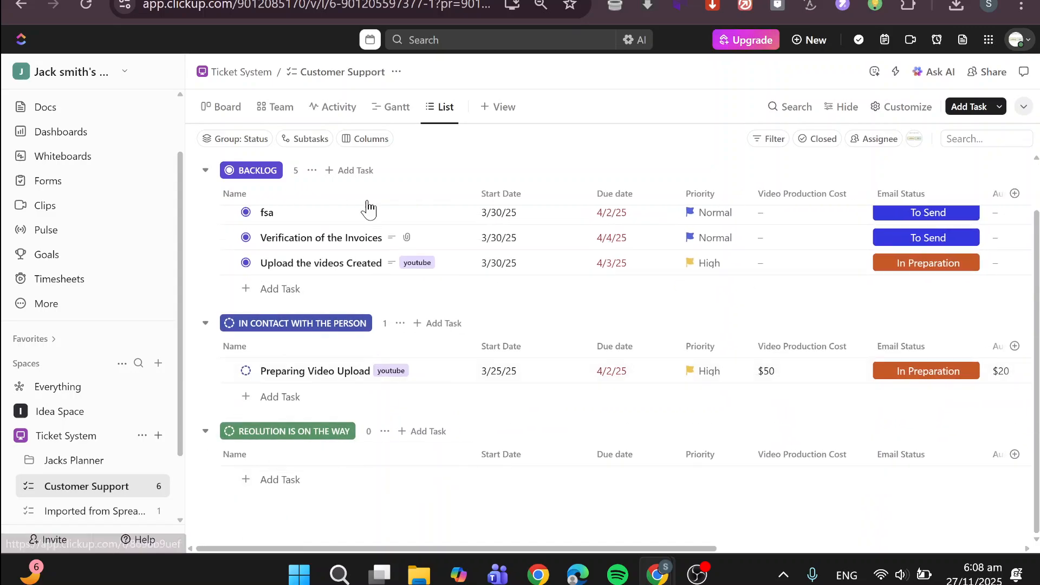
Add a new status named "Email" to the Customer Support list and reload the page.
left_click(313, 171)
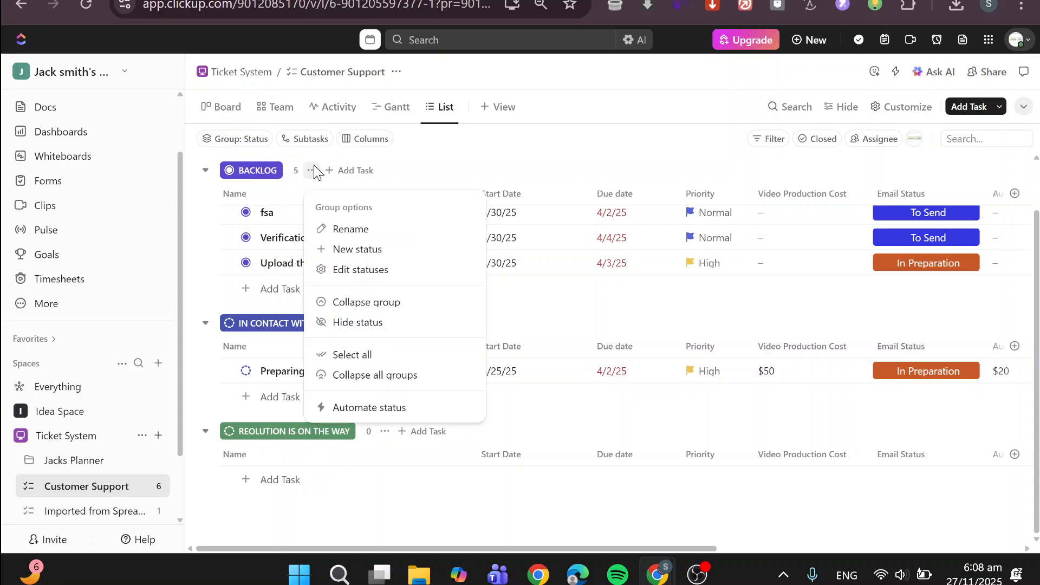
left_click(380, 249)
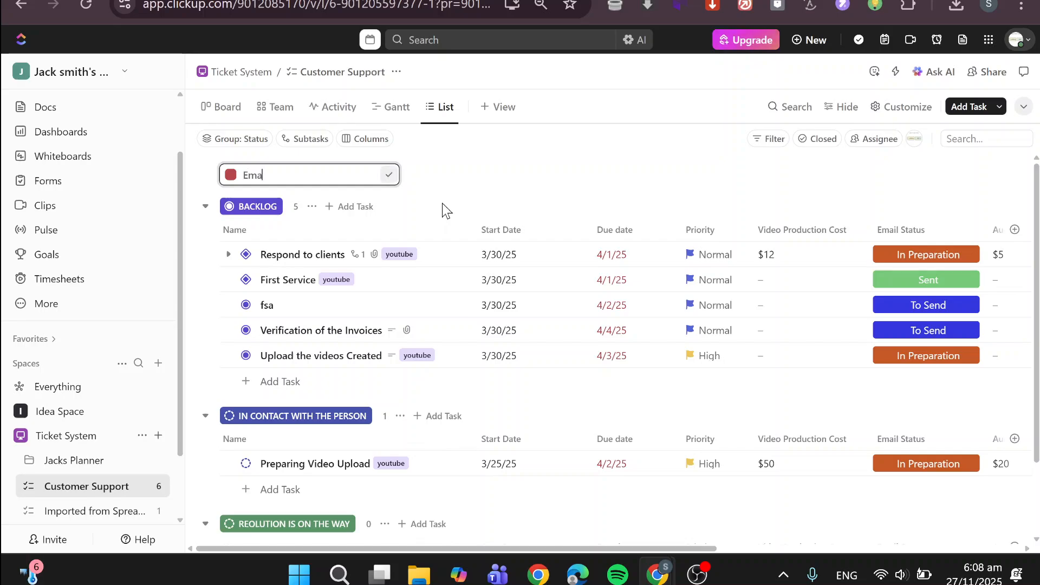
key("Return")
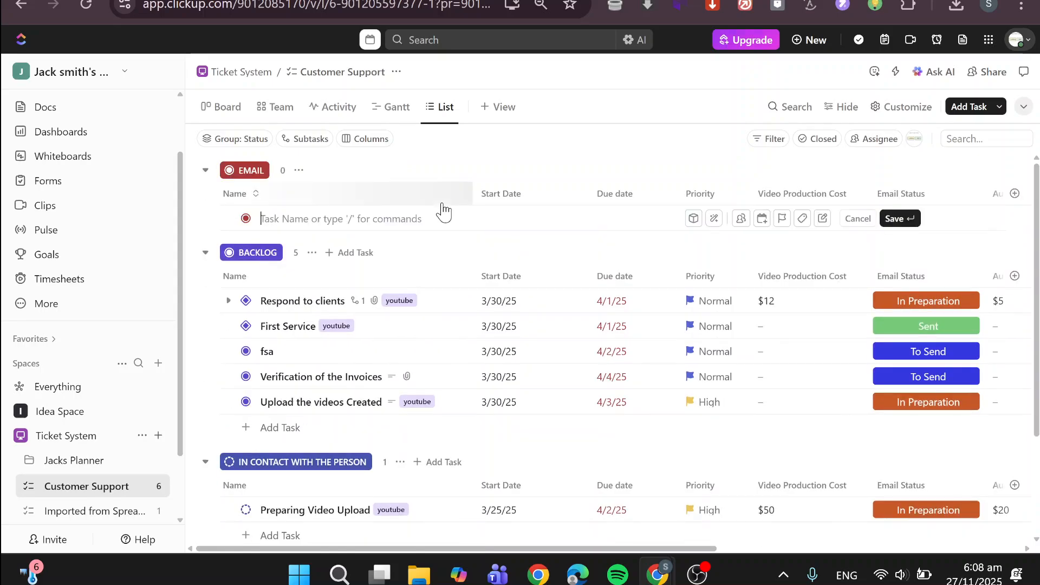
left_click(91, 4)
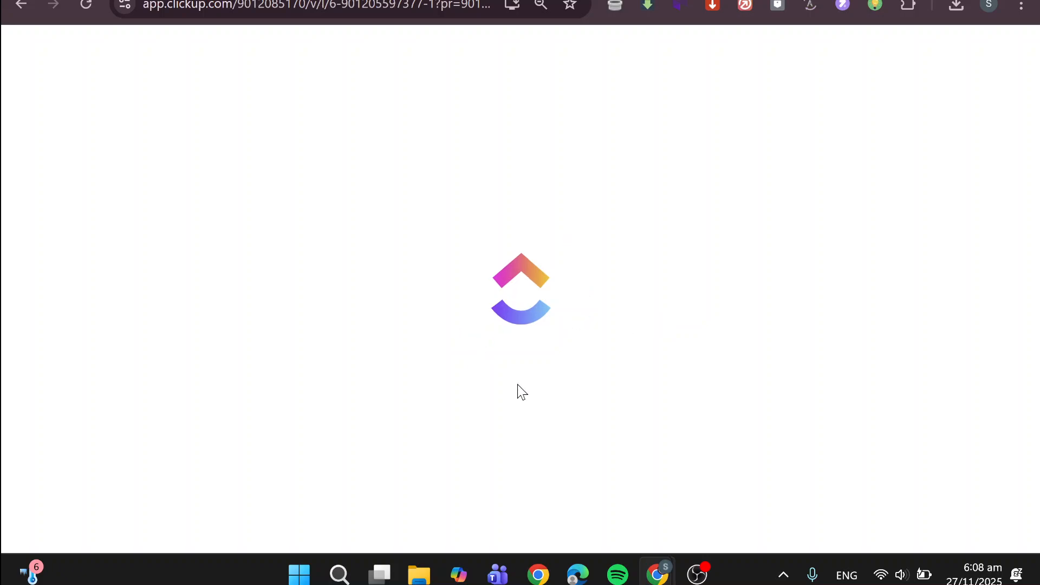